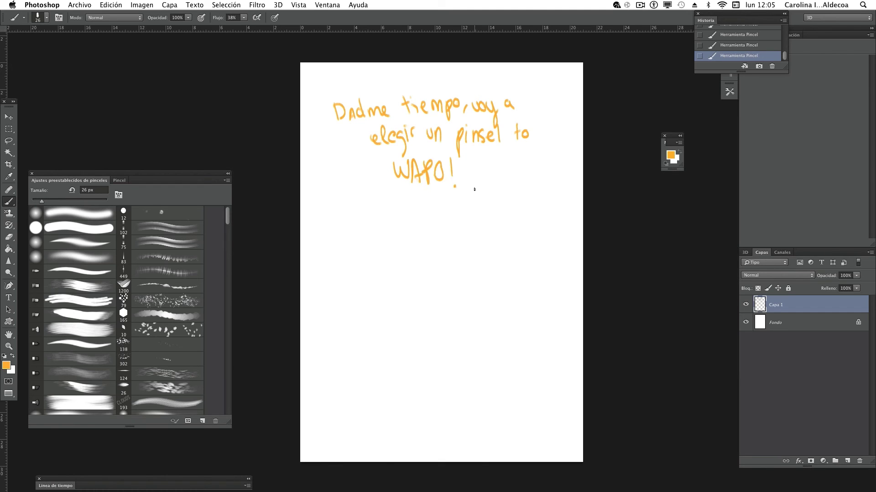
# Step: Add a new layer above Capa 1 and choose the Pencil_Sketch_1 brush preset
pyautogui.click(846, 461)
pyautogui.click(24, 18)
pyautogui.scroll(-15, 91, 145)
pyautogui.click(91, 145)
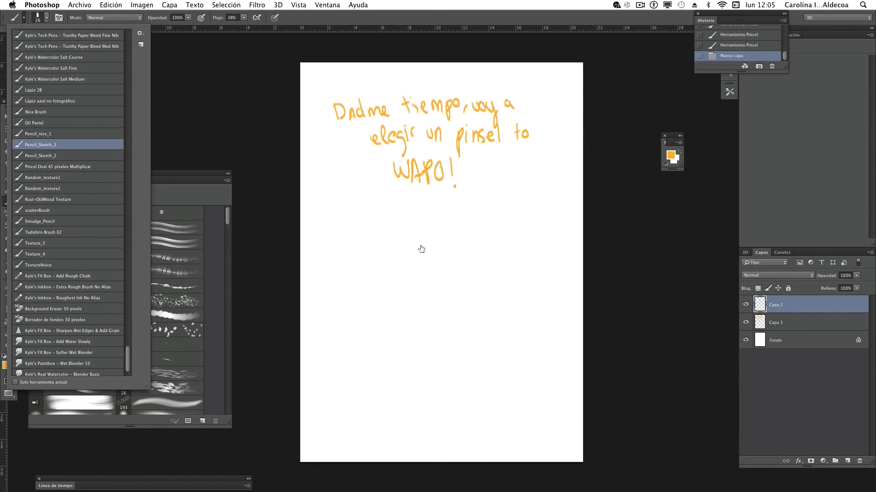
# Step: Test the brush with short orange strokes and handwrite "Este molA, NO?" below them at 43 px
pyautogui.moveTo(423, 230)
pyautogui.mouseDown()
pyautogui.moveTo(418, 247)
pyautogui.moveTo(456, 264)
pyautogui.mouseUp()
pyautogui.rightClick(405, 294)
pyautogui.moveTo(342, 307); pyautogui.dragTo(354, 324)
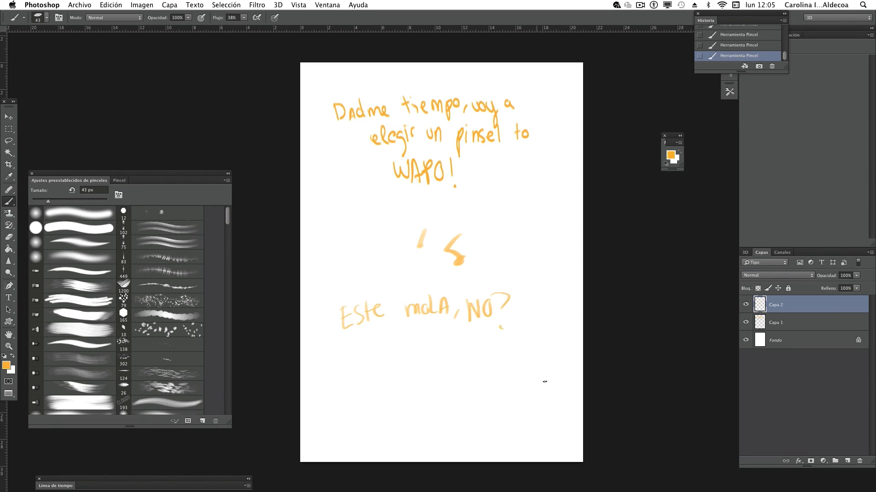
# Step: Hide Capa 1 and Capa 2, add another new layer and set the foreground colour to a near-black
pyautogui.moveTo(746, 305); pyautogui.dragTo(747, 322)
pyautogui.click(846, 461)
pyautogui.click(670, 155)
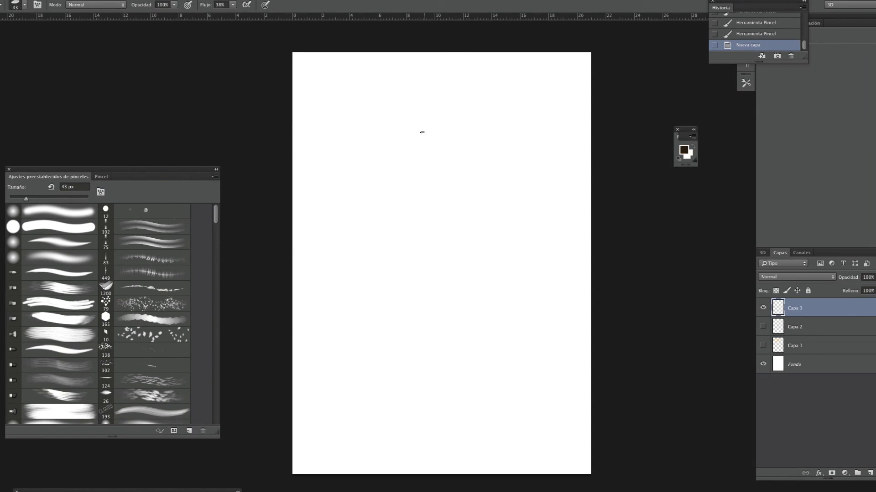
# Step: Sketch the face outline, eye, mouth and shaded eyepatch with a 51 px brush, and reset the colours to black and white
pyautogui.rightClick(421, 132)
pyautogui.moveTo(408, 116); pyautogui.dragTo(399, 203)
pyautogui.moveTo(428, 166)
pyautogui.mouseDown()
pyautogui.moveTo(445, 169)
pyautogui.moveTo(432, 173)
pyautogui.moveTo(440, 186)
pyautogui.moveTo(462, 183)
pyautogui.mouseUp()
pyautogui.press('F6')
pyautogui.press('d')
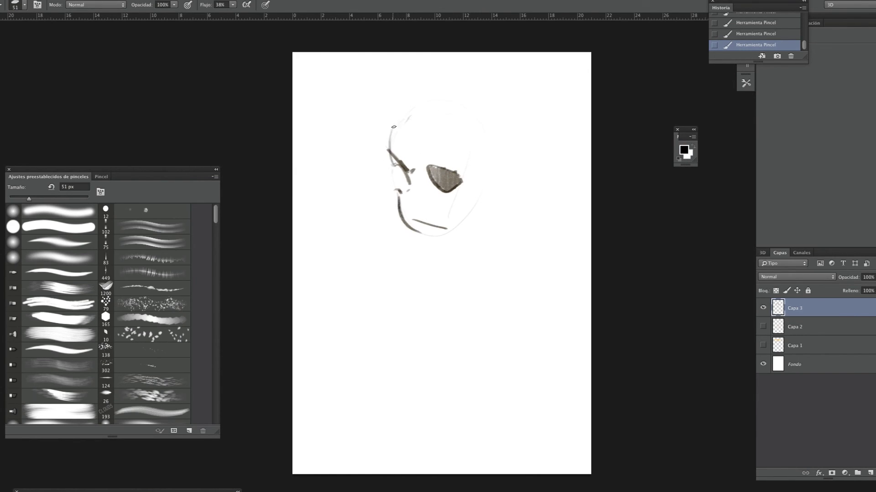
# Step: Outline the hair and side lock around the face, and fill the crown with dark strokes using an 80 px brush
pyautogui.moveTo(410, 115)
pyautogui.mouseDown()
pyautogui.moveTo(501, 226)
pyautogui.moveTo(476, 120)
pyautogui.moveTo(490, 217)
pyautogui.moveTo(458, 167)
pyautogui.moveTo(463, 159)
pyautogui.mouseUp()
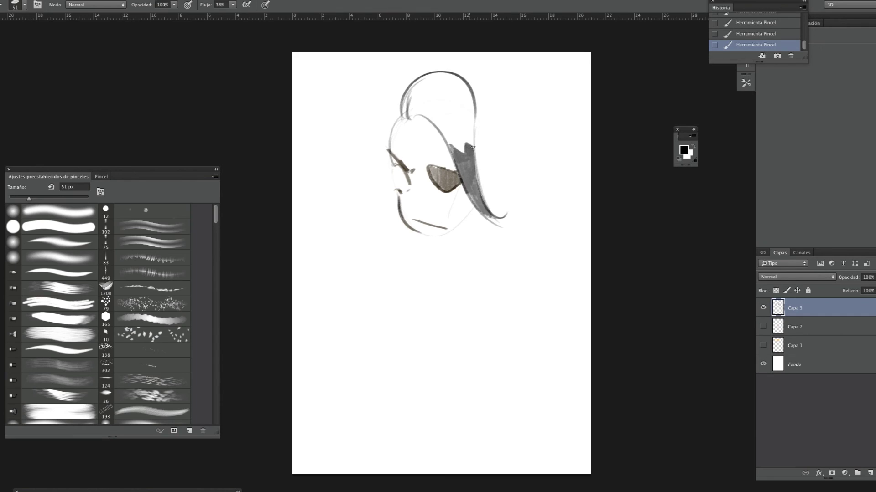
pyautogui.rightClick(473, 148)
pyautogui.moveTo(506, 122); pyautogui.dragTo(524, 122)
pyautogui.moveTo(410, 86)
pyautogui.mouseDown()
pyautogui.moveTo(420, 103)
pyautogui.moveTo(412, 114)
pyautogui.moveTo(421, 80)
pyautogui.moveTo(417, 109)
pyautogui.moveTo(430, 119)
pyautogui.moveTo(425, 93)
pyautogui.moveTo(447, 97)
pyautogui.mouseUp()
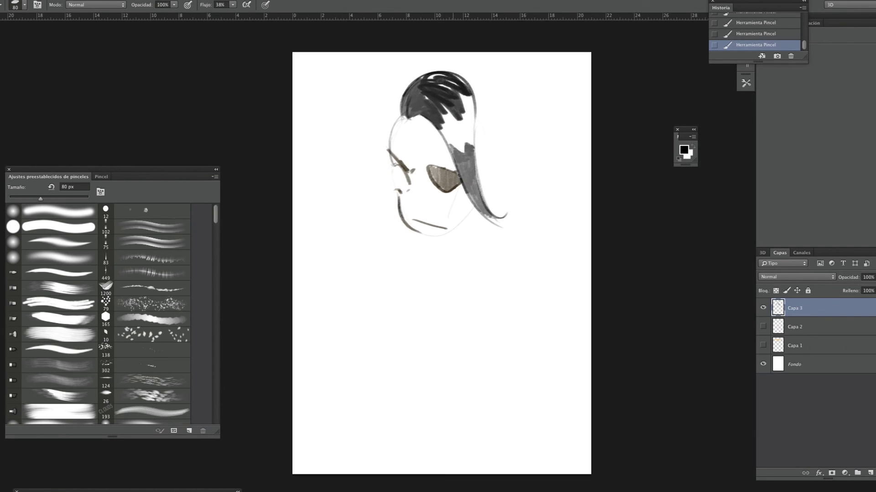
# Step: Shade the face and eyepatch, and define the eye and profile lines with a 35 px brush
pyautogui.moveTo(418, 229)
pyautogui.mouseDown()
pyautogui.moveTo(408, 203)
pyautogui.moveTo(425, 165)
pyautogui.moveTo(411, 162)
pyautogui.moveTo(444, 169)
pyautogui.moveTo(431, 168)
pyautogui.moveTo(438, 183)
pyautogui.moveTo(450, 177)
pyautogui.mouseUp()
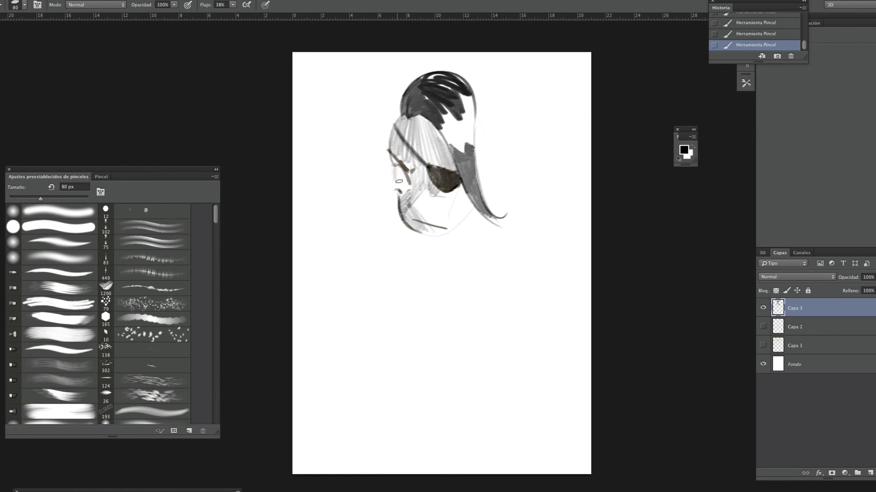
pyautogui.rightClick(403, 156)
pyautogui.write('35')
pyautogui.press('Return')
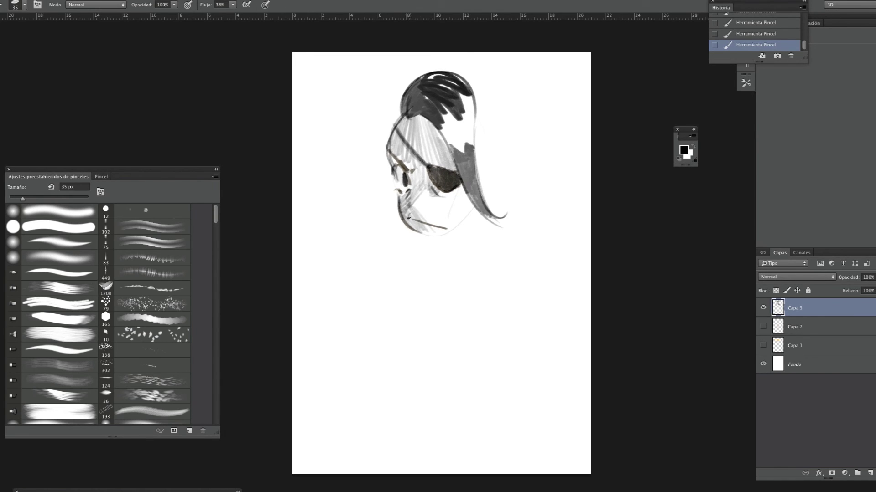
# Step: Sketch the fin-shaped ear, neck, shoulder lines and outer ponytail contour with a 68 px brush
pyautogui.rightClick(504, 147)
pyautogui.write('68')
pyautogui.press('Return')
pyautogui.moveTo(484, 155)
pyautogui.mouseDown()
pyautogui.moveTo(515, 138)
pyautogui.moveTo(495, 159)
pyautogui.mouseUp()
pyautogui.moveTo(476, 259); pyautogui.dragTo(520, 246)
pyautogui.moveTo(497, 272); pyautogui.dragTo(413, 295)
pyautogui.moveTo(495, 146); pyautogui.dragTo(481, 117)
pyautogui.moveTo(469, 59)
pyautogui.mouseDown()
pyautogui.moveTo(490, 84)
pyautogui.moveTo(524, 96)
pyautogui.moveTo(590, 211)
pyautogui.mouseUp()
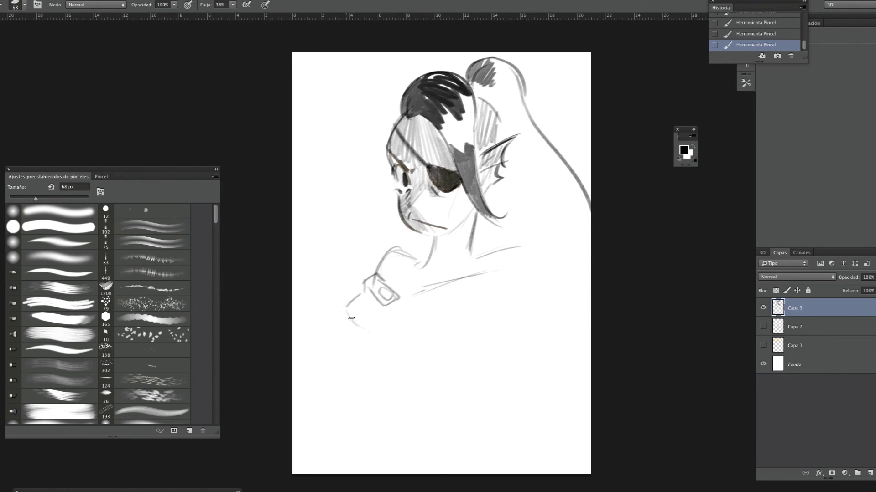
# Step: Draw the raised hand and outline the near shoulder, upper arm and bent forearm
pyautogui.moveTo(418, 308); pyautogui.dragTo(442, 343)
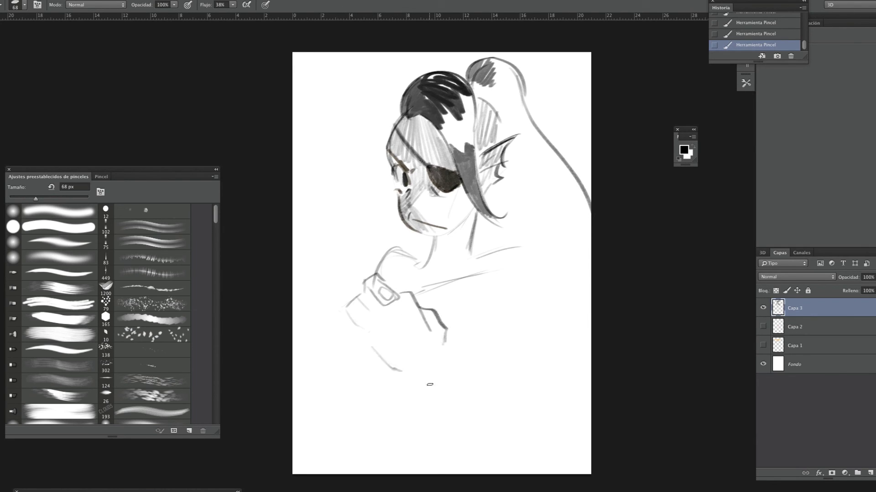
pyautogui.moveTo(465, 219); pyautogui.dragTo(440, 237)
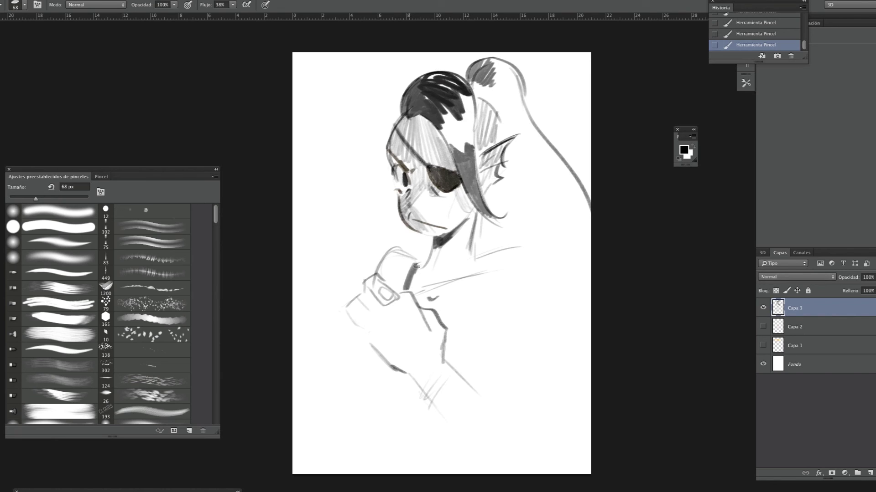
pyautogui.moveTo(475, 263)
pyautogui.mouseDown()
pyautogui.moveTo(474, 318)
pyautogui.moveTo(478, 313)
pyautogui.mouseUp()
pyautogui.moveTo(506, 251)
pyautogui.mouseDown()
pyautogui.moveTo(484, 261)
pyautogui.moveTo(505, 332)
pyautogui.mouseUp()
pyautogui.moveTo(559, 296); pyautogui.dragTo(556, 324)
pyautogui.moveTo(426, 396); pyautogui.dragTo(507, 462)
pyautogui.moveTo(456, 432); pyautogui.dragTo(497, 463)
pyautogui.moveTo(443, 360); pyautogui.dragTo(529, 428)
pyautogui.moveTo(415, 383); pyautogui.dragTo(502, 465)
pyautogui.moveTo(559, 313); pyautogui.dragTo(534, 422)
pyautogui.moveTo(551, 347); pyautogui.dragTo(527, 431)
# Step: Enlarge the brush to 170 px and shade the chest garment, the far arm and the near upper arm
pyautogui.press(']')
pyautogui.press(']')
pyautogui.press(']')
pyautogui.press(']')
pyautogui.press(']')
pyautogui.moveTo(444, 320)
pyautogui.mouseDown()
pyautogui.moveTo(483, 340)
pyautogui.moveTo(458, 372)
pyautogui.mouseUp()
pyautogui.moveTo(363, 348)
pyautogui.mouseDown()
pyautogui.moveTo(353, 361)
pyautogui.moveTo(364, 387)
pyautogui.mouseUp()
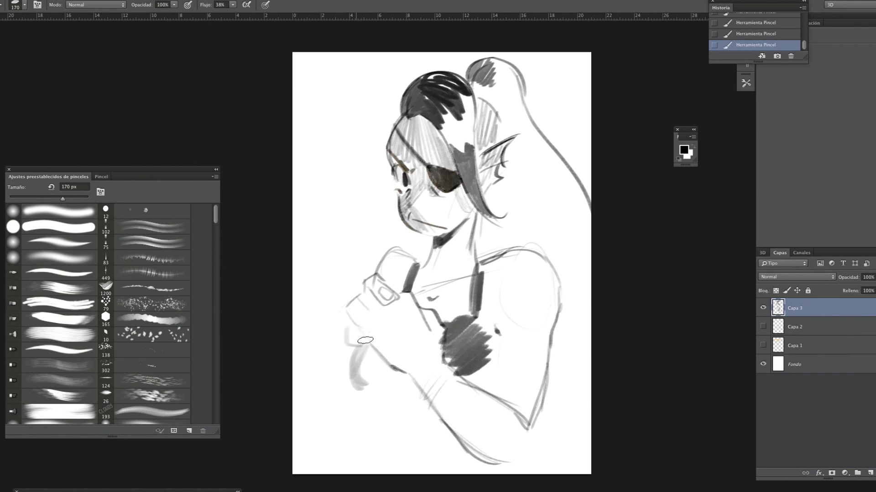
pyautogui.moveTo(365, 346)
pyautogui.mouseDown()
pyautogui.moveTo(328, 434)
pyautogui.moveTo(383, 363)
pyautogui.mouseUp()
pyautogui.moveTo(333, 340)
pyautogui.mouseDown()
pyautogui.moveTo(324, 397)
pyautogui.moveTo(376, 374)
pyautogui.moveTo(390, 380)
pyautogui.moveTo(397, 438)
pyautogui.mouseUp()
pyautogui.moveTo(517, 315)
pyautogui.mouseDown()
pyautogui.moveTo(519, 340)
pyautogui.moveTo(528, 342)
pyautogui.mouseUp()
# Step: Hatch light grey strokes across the background in front of the face and shade the neck and chest
pyautogui.moveTo(402, 248)
pyautogui.mouseDown()
pyautogui.moveTo(379, 278)
pyautogui.moveTo(385, 290)
pyautogui.mouseUp()
pyautogui.moveTo(404, 210)
pyautogui.mouseDown()
pyautogui.moveTo(374, 251)
pyautogui.moveTo(383, 258)
pyautogui.mouseUp()
pyautogui.moveTo(353, 214); pyautogui.dragTo(340, 244)
pyautogui.moveTo(383, 189); pyautogui.dragTo(347, 253)
pyautogui.moveTo(395, 174); pyautogui.dragTo(358, 227)
pyautogui.moveTo(393, 148); pyautogui.dragTo(370, 200)
pyautogui.moveTo(361, 127); pyautogui.dragTo(338, 165)
pyautogui.moveTo(381, 92); pyautogui.dragTo(363, 133)
pyautogui.moveTo(416, 204)
pyautogui.mouseDown()
pyautogui.moveTo(427, 234)
pyautogui.moveTo(415, 312)
pyautogui.mouseUp()
pyautogui.moveTo(454, 251); pyautogui.dragTo(429, 308)
# Step: Define the fingers and knuckles of the clasped hands with a 52 px brush
pyautogui.rightClick(431, 301)
pyautogui.moveTo(538, 317); pyautogui.dragTo(520, 316)
pyautogui.press('Return')
pyautogui.rightClick(433, 276)
pyautogui.moveTo(387, 296)
pyautogui.mouseDown()
pyautogui.moveTo(402, 277)
pyautogui.moveTo(412, 298)
pyautogui.mouseUp()
pyautogui.press('Return')
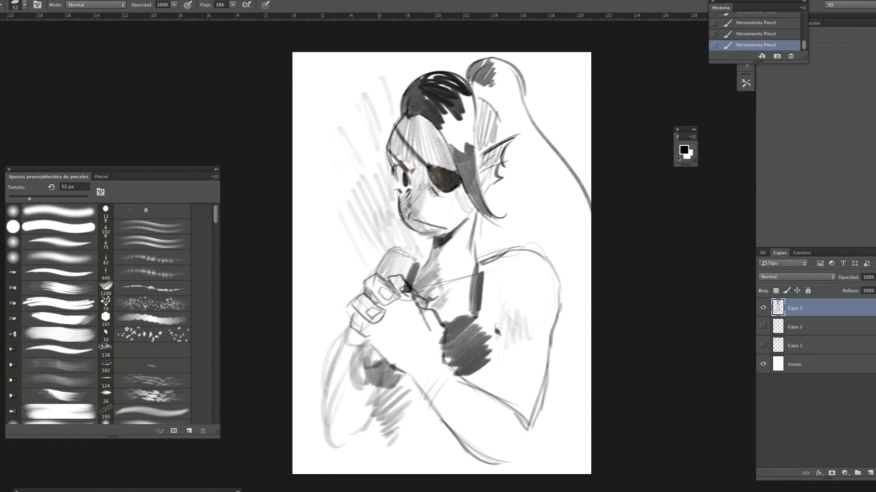
# Step: Set the brush to 68 px and draw the contour lines of the hand and wrist
pyautogui.rightClick(423, 312)
pyautogui.moveTo(510, 328); pyautogui.dragTo(515, 329)
pyautogui.press('Return')
pyautogui.moveTo(380, 356); pyautogui.dragTo(410, 303)
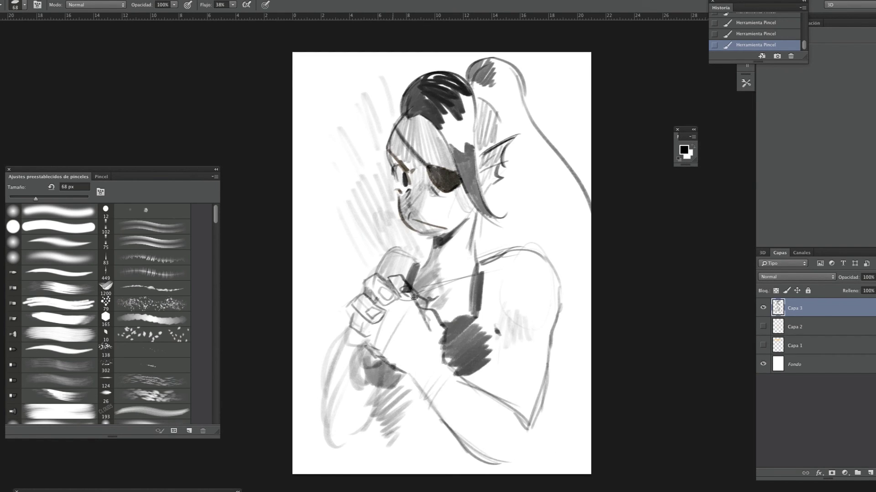
# Step: Set the brush to 108 px, hatch the upper ponytail and draw its inner and outer contours
pyautogui.rightClick(522, 375)
pyautogui.moveTo(606, 388); pyautogui.dragTo(619, 388)
pyautogui.press('Return')
pyautogui.moveTo(408, 381); pyautogui.dragTo(393, 417)
pyautogui.moveTo(474, 80)
pyautogui.mouseDown()
pyautogui.moveTo(504, 68)
pyautogui.moveTo(481, 143)
pyautogui.moveTo(487, 112)
pyautogui.moveTo(492, 150)
pyautogui.mouseUp()
pyautogui.moveTo(586, 137); pyautogui.dragTo(559, 241)
pyautogui.moveTo(504, 174); pyautogui.dragTo(500, 182)
pyautogui.moveTo(504, 182); pyautogui.dragTo(559, 241)
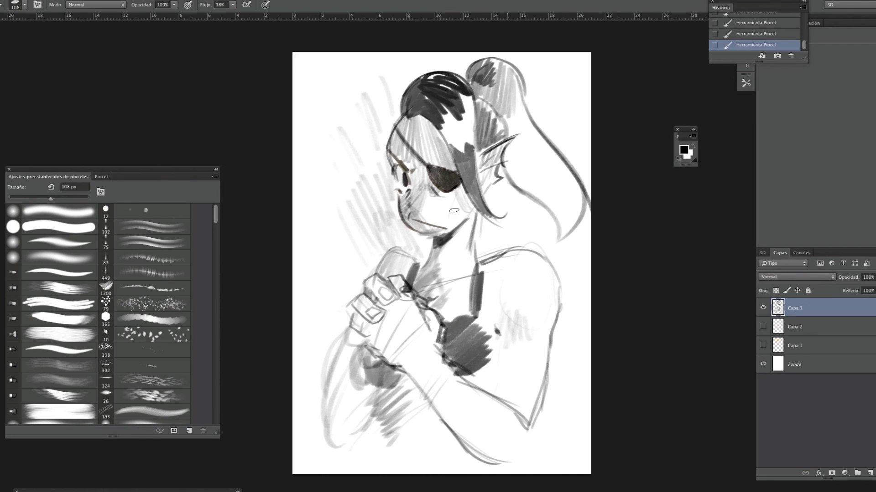
pyautogui.moveTo(510, 141); pyautogui.dragTo(554, 212)
# Step: Reduce the brush size and strengthen the hatching and lower curl of the ponytail
pyautogui.rightClick(569, 223)
pyautogui.moveTo(666, 237); pyautogui.dragTo(651, 237)
pyautogui.press('Return')
pyautogui.moveTo(507, 164); pyautogui.dragTo(561, 251)
pyautogui.moveTo(524, 225)
pyautogui.mouseDown()
pyautogui.moveTo(584, 192)
pyautogui.moveTo(570, 245)
pyautogui.mouseUp()
# Step: Darken the shoulder, arm, garment and torso contours with an 83 px brush
pyautogui.rightClick(477, 259)
pyautogui.moveTo(501, 279); pyautogui.dragTo(506, 279)
pyautogui.press('Return')
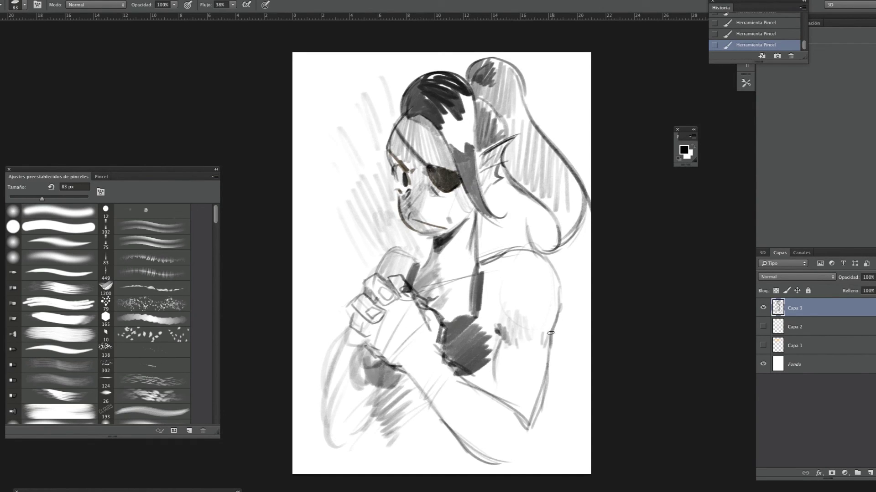
pyautogui.moveTo(495, 264)
pyautogui.mouseDown()
pyautogui.moveTo(559, 292)
pyautogui.moveTo(549, 335)
pyautogui.mouseUp()
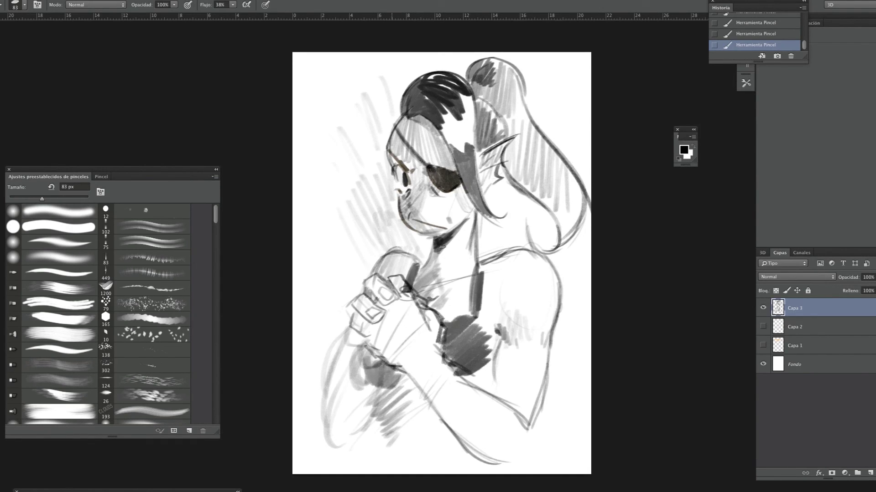
pyautogui.moveTo(479, 272)
pyautogui.mouseDown()
pyautogui.moveTo(491, 338)
pyautogui.moveTo(465, 383)
pyautogui.mouseUp()
pyautogui.rightClick(444, 376)
pyautogui.press('Return')
pyautogui.moveTo(379, 361)
pyautogui.mouseDown()
pyautogui.moveTo(374, 456)
pyautogui.moveTo(324, 406)
pyautogui.mouseUp()
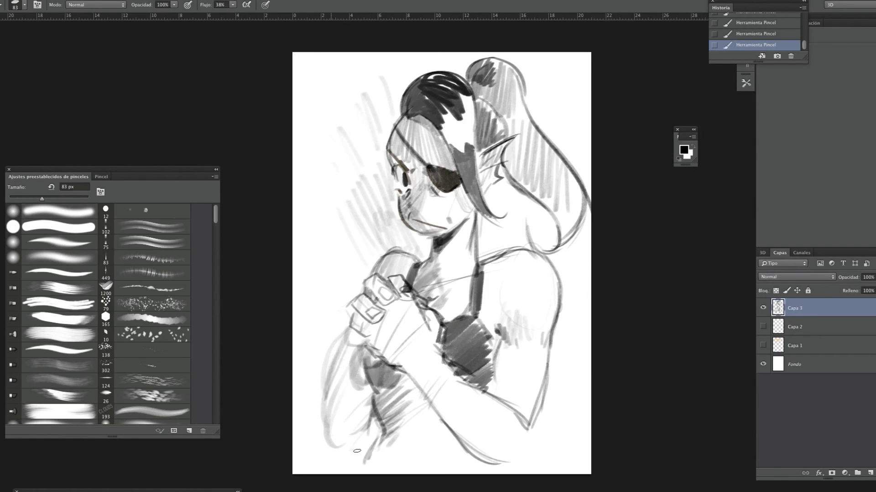
# Step: Set the brush to 250 px and fill the background in front of the figure with broad light grey strokes
pyautogui.rightClick(384, 274)
pyautogui.write('250')
pyautogui.press('Return')
pyautogui.moveTo(297, 151); pyautogui.dragTo(342, 88)
pyautogui.moveTo(301, 196); pyautogui.dragTo(360, 82)
pyautogui.moveTo(297, 269)
pyautogui.mouseDown()
pyautogui.moveTo(329, 255)
pyautogui.moveTo(322, 414)
pyautogui.mouseUp()
pyautogui.moveTo(328, 283); pyautogui.dragTo(304, 456)
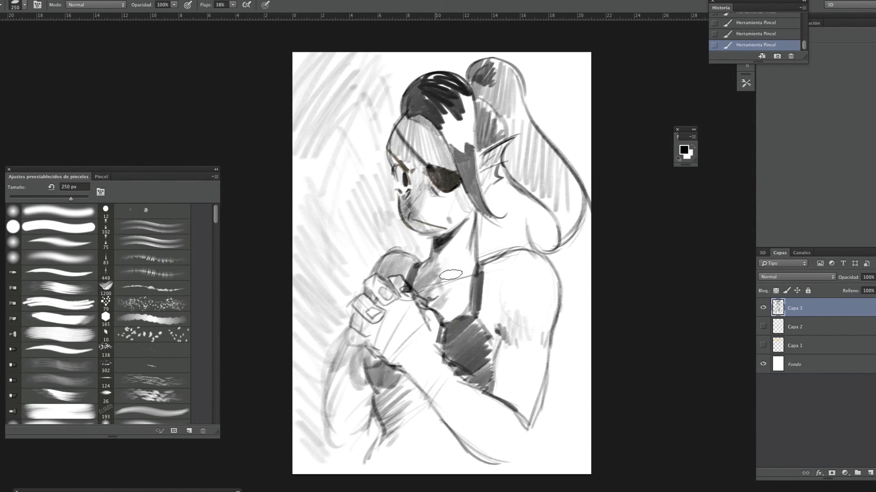
pyautogui.moveTo(481, 336); pyautogui.dragTo(509, 294)
# Step: Set the brush to 41 px and draw fine hair strands behind the ear
pyautogui.rightClick(555, 215)
pyautogui.write('41')
pyautogui.press('Return')
pyautogui.moveTo(504, 167); pyautogui.dragTo(556, 224)
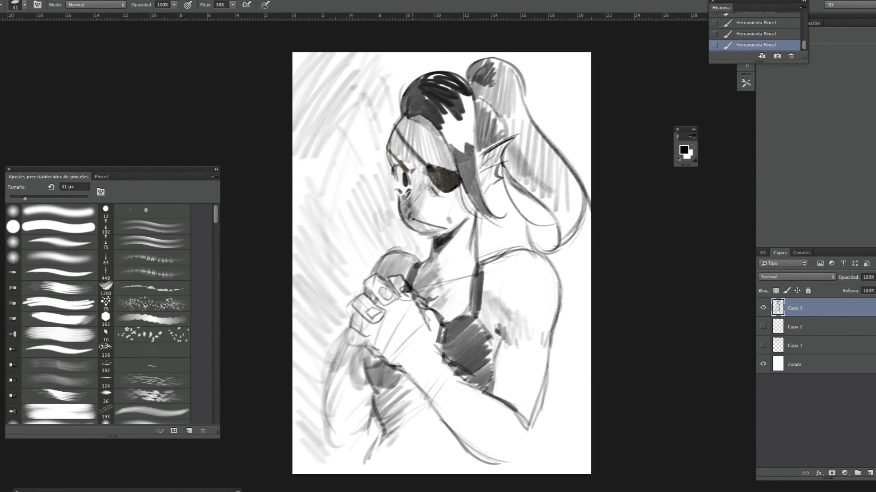
# Step: Set the foreground colour to white and clean up the near upper arm's shading with the Eraser
pyautogui.click(685, 150)
pyautogui.click(720, 219)
pyautogui.press('e')
pyautogui.rightClick(467, 245)
pyautogui.press('Escape')
pyautogui.moveTo(523, 312); pyautogui.dragTo(525, 334)
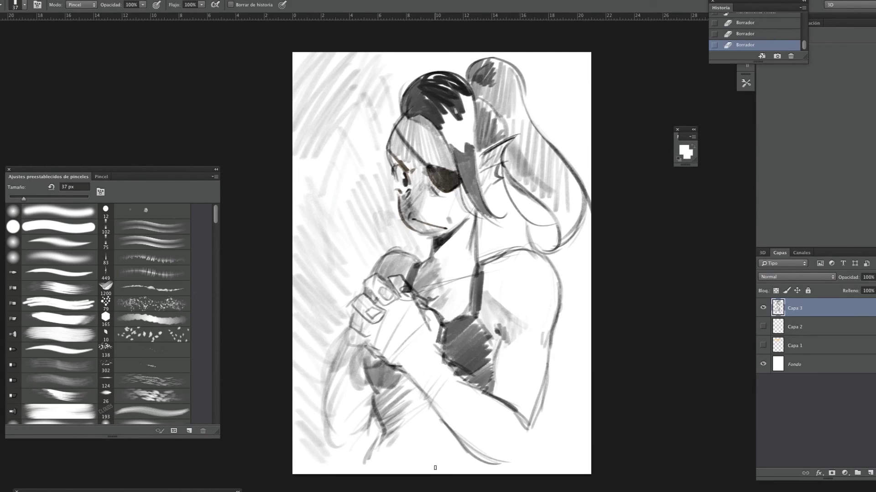
# Step: Return to the brush at 123 px, choose a dark warm grey and shade the near forearm and lower torso
pyautogui.press('b')
pyautogui.rightClick(480, 305)
pyautogui.click(685, 150)
pyautogui.click(730, 228)
pyautogui.moveTo(369, 296)
pyautogui.mouseDown()
pyautogui.moveTo(479, 450)
pyautogui.moveTo(519, 458)
pyautogui.mouseUp()
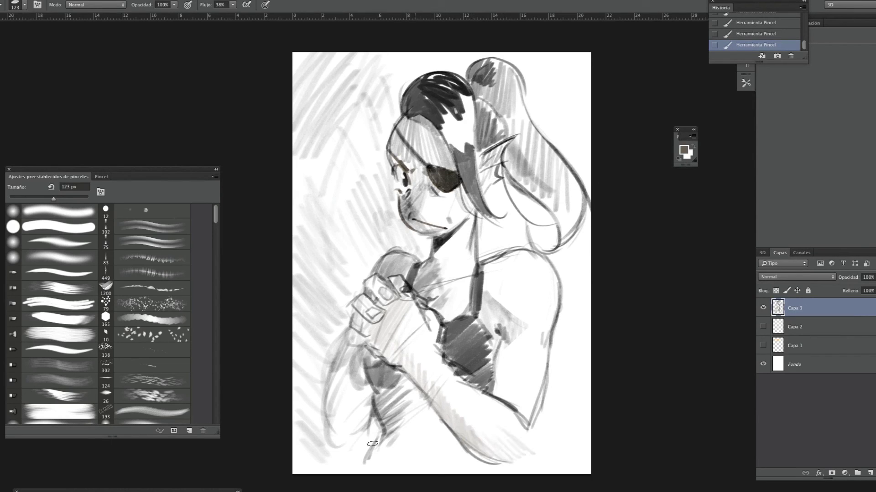
pyautogui.moveTo(372, 444); pyautogui.dragTo(424, 433)
# Step: Set the brush to 359 px and cover the torso, far arm and lower background with broad warm grey strokes
pyautogui.rightClick(449, 424)
pyautogui.moveTo(474, 401); pyautogui.dragTo(506, 402)
pyautogui.press('Return')
pyautogui.moveTo(402, 411)
pyautogui.mouseDown()
pyautogui.moveTo(413, 425)
pyautogui.moveTo(342, 425)
pyautogui.moveTo(326, 315)
pyautogui.mouseUp()
pyautogui.moveTo(520, 451); pyautogui.dragTo(524, 460)
pyautogui.scroll(-2, 535, 367)
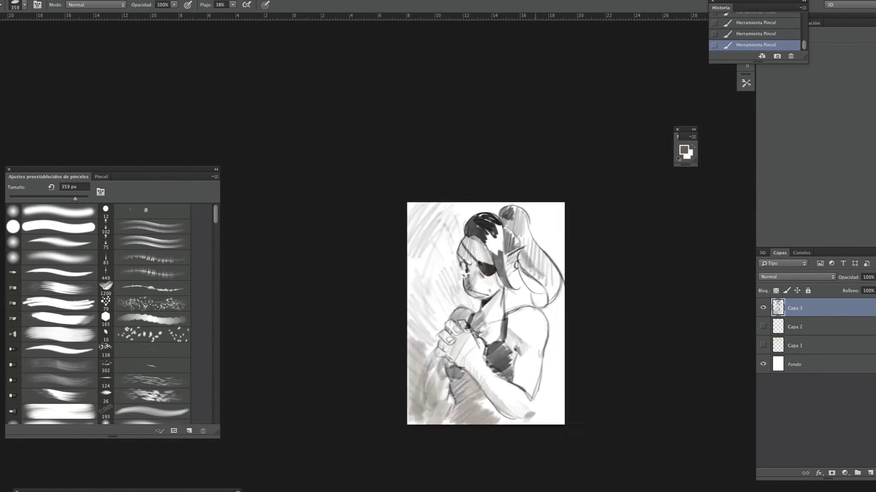
# Step: Handwrite the title "UNDYNE UNDERTALE" in black along the drawing's lower edge with a 23 px brush
pyautogui.rightClick(545, 335)
pyautogui.press('Escape')
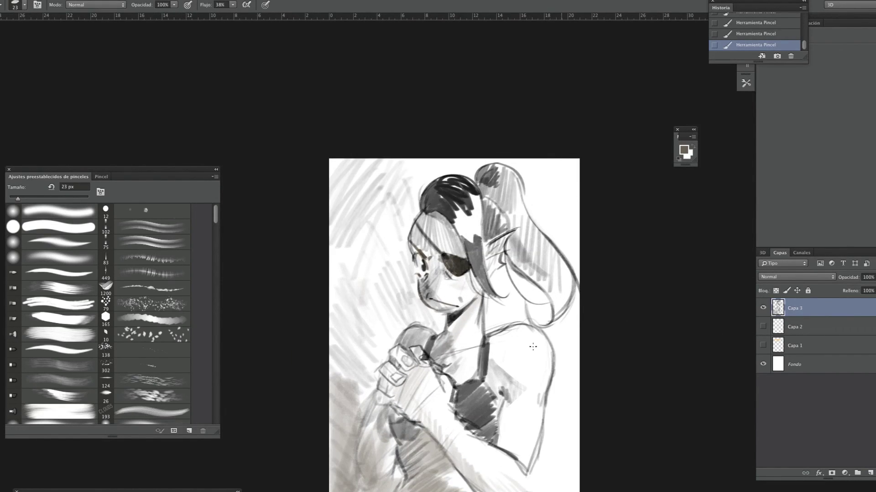
pyautogui.click(760, 23)
pyautogui.click(759, 34)
pyautogui.click(759, 44)
pyautogui.scroll(-5, 456, 274)
pyautogui.scroll(3, 456, 228)
pyautogui.moveTo(733, 198); pyautogui.dragTo(709, 230)
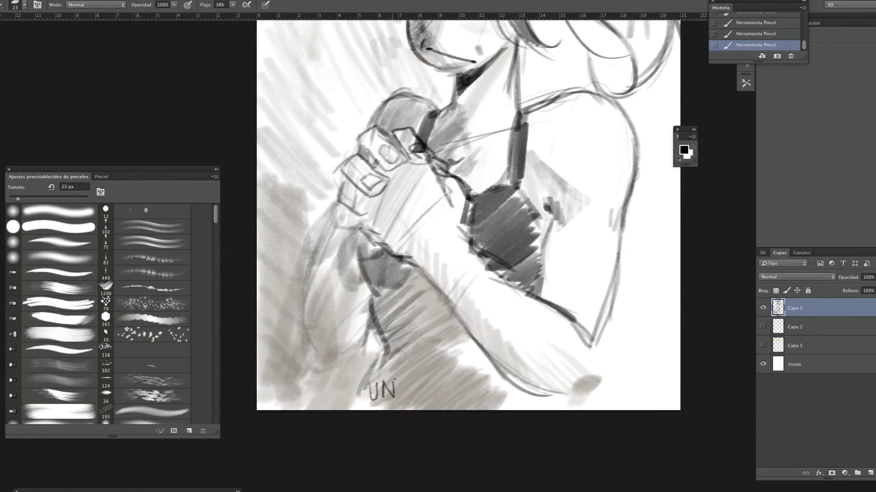
pyautogui.scroll(-2, 519, 405)
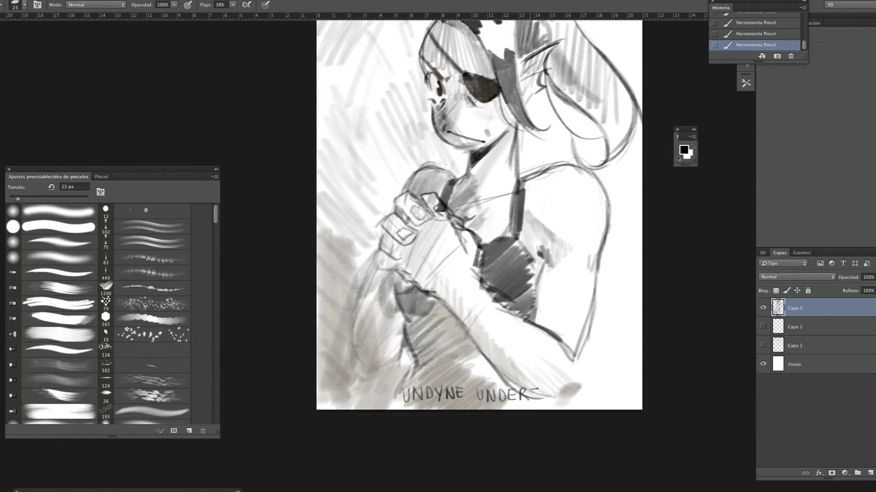
pyautogui.scroll(-3, 565, 387)
pyautogui.hotkey('ctrl', '0')
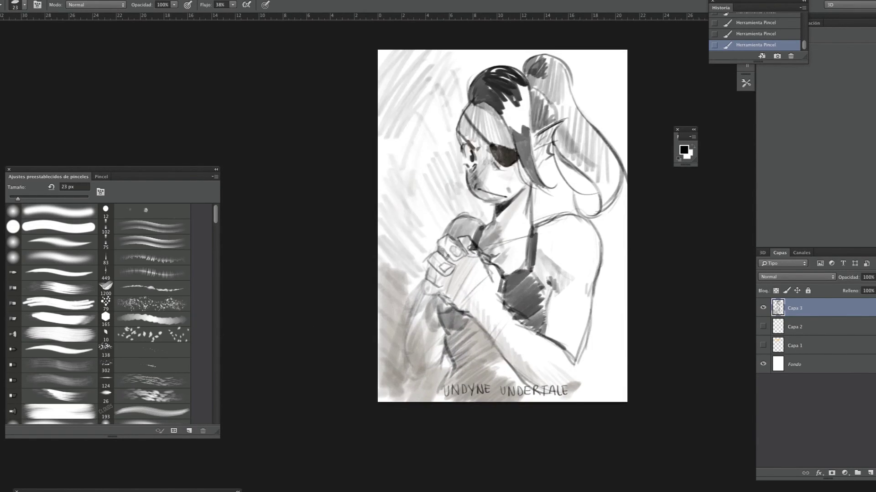
# Step: Review the whole drawing in full-screen mode and return to the standard workspace
pyautogui.press('f')
pyautogui.press('f')
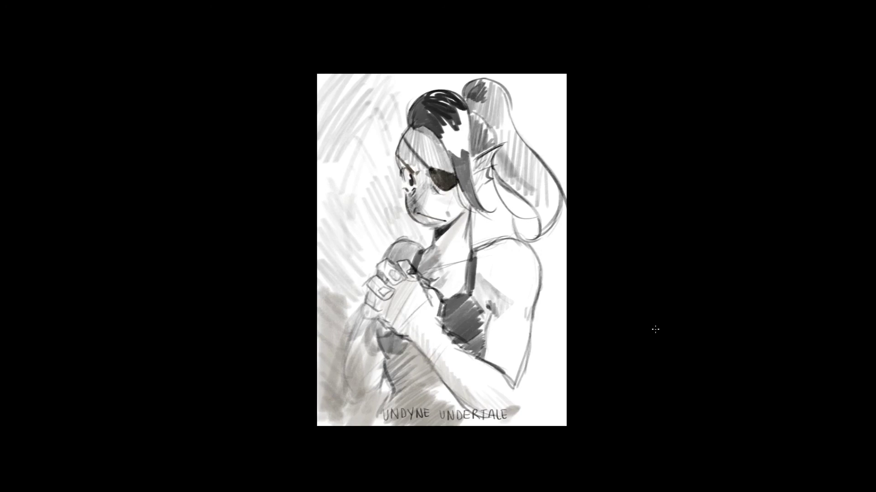
pyautogui.press('f')
pyautogui.press('f')
# Step: Paint mint green over the skin on a new layer with a 219 px brush, and set the layer's blend mode to Superponer
pyautogui.keyDown('alt'); pyautogui.keyDown('shift'); pyautogui.rightClick(737, 218); pyautogui.keyUp('shift'); pyautogui.keyUp('alt')
pyautogui.rightClick(498, 234)
pyautogui.press('Return')
pyautogui.moveTo(439, 208); pyautogui.dragTo(456, 215)
pyautogui.click(692, 146)
pyautogui.click(728, 199)
pyautogui.moveTo(403, 143)
pyautogui.mouseDown()
pyautogui.moveTo(437, 228)
pyautogui.moveTo(410, 274)
pyautogui.moveTo(519, 299)
pyautogui.moveTo(476, 377)
pyautogui.moveTo(373, 395)
pyautogui.mouseUp()
pyautogui.click(795, 277)
pyautogui.click(789, 369)
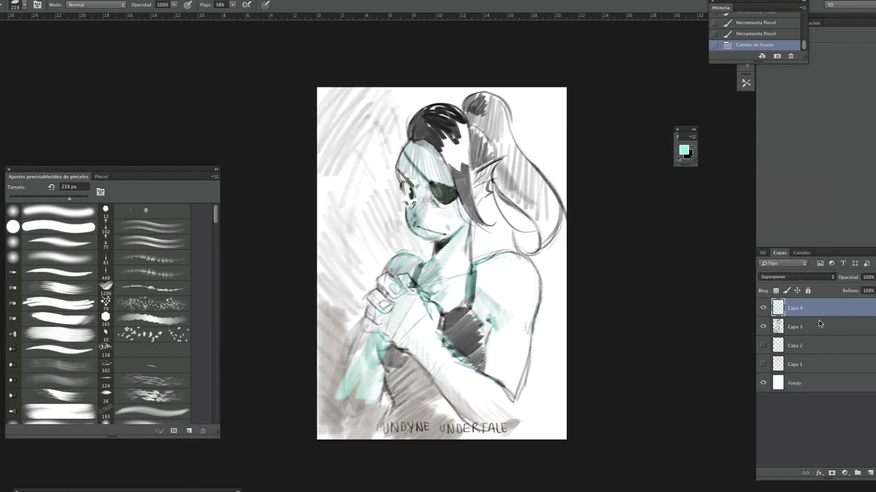
# Step: Move the mint skin layer below the line art, set it to Normal at 41% opacity and paint more strokes on the neck and face
pyautogui.moveTo(803, 309); pyautogui.dragTo(814, 335)
pyautogui.click(804, 275)
pyautogui.click(789, 185)
pyautogui.moveTo(848, 277); pyautogui.dragTo(821, 277)
pyautogui.click(730, 182)
pyautogui.moveTo(456, 255); pyautogui.dragTo(438, 242)
pyautogui.moveTo(434, 206)
pyautogui.mouseDown()
pyautogui.moveTo(408, 164)
pyautogui.moveTo(442, 175)
pyautogui.mouseUp()
# Step: Add a layer beneath the mint skin layer and paint the background behind the face dark grey-green
pyautogui.hotkey('ctrl', 'shift', 'alt', 'n')
pyautogui.moveTo(803, 327); pyautogui.dragTo(809, 336)
pyautogui.press('F6')
pyautogui.click(720, 207)
pyautogui.press('F6')
pyautogui.moveTo(327, 136)
pyautogui.mouseDown()
pyautogui.moveTo(337, 118)
pyautogui.moveTo(360, 114)
pyautogui.moveTo(398, 85)
pyautogui.moveTo(392, 191)
pyautogui.moveTo(360, 228)
pyautogui.moveTo(324, 205)
pyautogui.moveTo(350, 237)
pyautogui.moveTo(394, 215)
pyautogui.moveTo(424, 255)
pyautogui.moveTo(360, 274)
pyautogui.moveTo(353, 265)
pyautogui.moveTo(365, 320)
pyautogui.moveTo(329, 355)
pyautogui.moveTo(361, 369)
pyautogui.moveTo(340, 408)
pyautogui.moveTo(363, 422)
pyautogui.moveTo(385, 378)
pyautogui.moveTo(410, 365)
pyautogui.moveTo(428, 433)
pyautogui.moveTo(369, 310)
pyautogui.moveTo(383, 278)
pyautogui.moveTo(392, 338)
pyautogui.moveTo(475, 347)
pyautogui.moveTo(454, 372)
pyautogui.moveTo(424, 238)
pyautogui.moveTo(456, 314)
pyautogui.mouseUp()
# Step: Paint teal shading over the face, hands and arms and dark red over the hair and ponytail
pyautogui.click(684, 150)
pyautogui.click(714, 227)
pyautogui.moveTo(401, 202)
pyautogui.mouseDown()
pyautogui.moveTo(417, 219)
pyautogui.moveTo(410, 150)
pyautogui.moveTo(442, 158)
pyautogui.moveTo(451, 201)
pyautogui.moveTo(443, 249)
pyautogui.moveTo(483, 319)
pyautogui.moveTo(487, 392)
pyautogui.mouseUp()
pyautogui.click(684, 150)
pyautogui.click(723, 229)
pyautogui.moveTo(413, 109)
pyautogui.mouseDown()
pyautogui.moveTo(458, 146)
pyautogui.moveTo(465, 196)
pyautogui.moveTo(484, 98)
pyautogui.moveTo(512, 194)
pyautogui.moveTo(554, 237)
pyautogui.moveTo(528, 219)
pyautogui.mouseUp()
# Step: Fill the background around the ponytail and near arm with pale grey and cream vertical strokes
pyautogui.keyDown('alt'); pyautogui.click(543, 119); pyautogui.keyUp('alt')
pyautogui.moveTo(401, 96)
pyautogui.mouseDown()
pyautogui.moveTo(515, 102)
pyautogui.moveTo(554, 187)
pyautogui.moveTo(559, 105)
pyautogui.moveTo(563, 187)
pyautogui.mouseUp()
pyautogui.click(684, 151)
pyautogui.click(757, 223)
pyautogui.moveTo(497, 208)
pyautogui.mouseDown()
pyautogui.moveTo(535, 263)
pyautogui.moveTo(555, 434)
pyautogui.mouseUp()
pyautogui.click(684, 150)
pyautogui.click(757, 224)
pyautogui.moveTo(540, 91); pyautogui.dragTo(557, 131)
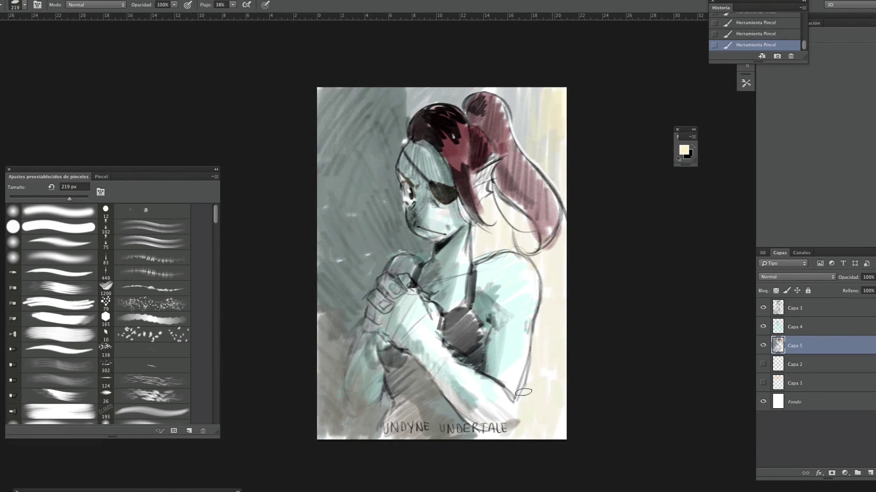
# Step: Paint pink blush on the cheek, ear and knuckles and pick a muted dark teal
pyautogui.click(683, 151)
pyautogui.click(748, 214)
pyautogui.click(683, 151)
pyautogui.click(694, 166)
pyautogui.click(683, 150)
pyautogui.click(691, 178)
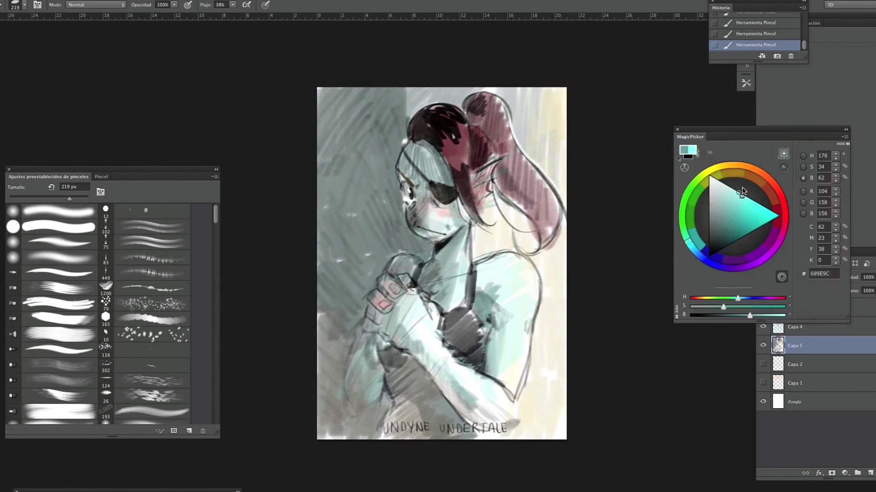
pyautogui.click(727, 231)
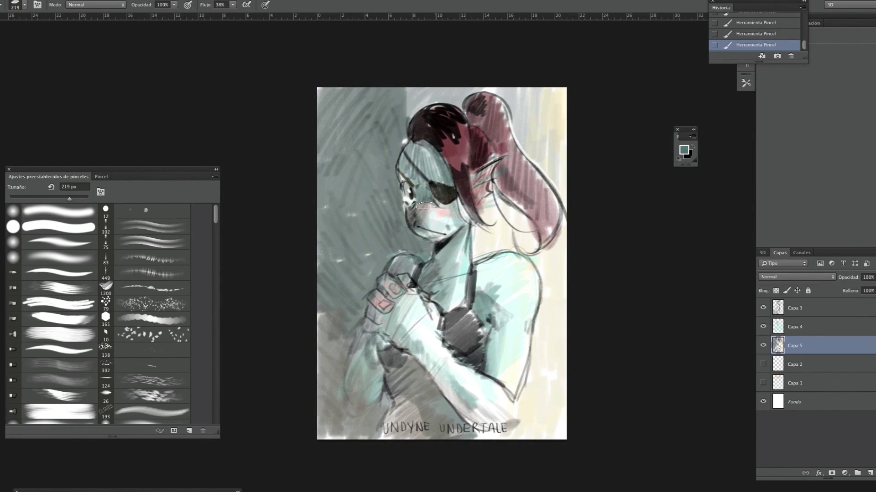
# Step: Darken the tank top and torso with broad strokes of very dark green
pyautogui.click(684, 151)
pyautogui.click(711, 223)
pyautogui.moveTo(449, 310)
pyautogui.mouseDown()
pyautogui.moveTo(456, 351)
pyautogui.moveTo(472, 365)
pyautogui.mouseUp()
pyautogui.moveTo(395, 347)
pyautogui.mouseDown()
pyautogui.moveTo(412, 388)
pyautogui.moveTo(401, 428)
pyautogui.mouseUp()
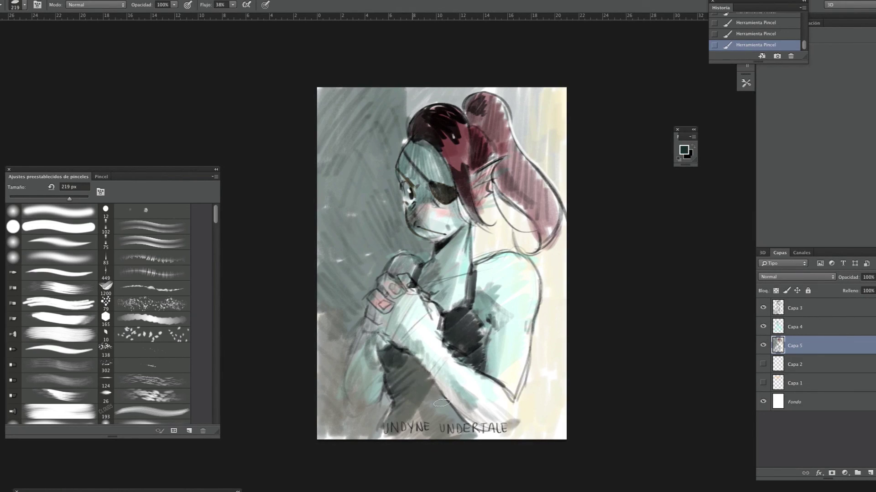
pyautogui.moveTo(424, 388); pyautogui.dragTo(460, 431)
pyautogui.moveTo(465, 402); pyautogui.dragTo(429, 386)
pyautogui.moveTo(385, 421); pyautogui.dragTo(401, 426)
# Step: Add a new layer in Superponer mode and apply a warm light radial gradient from beyond the canvas's ponytail side
pyautogui.press('g')
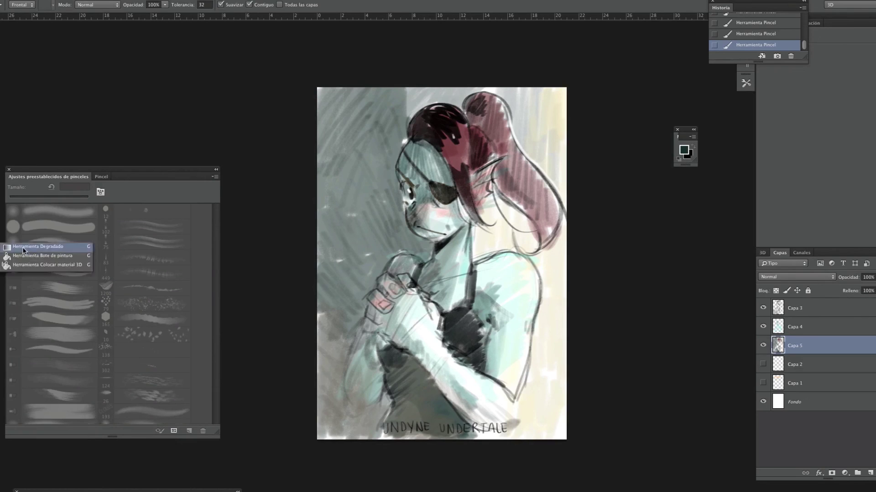
pyautogui.click(871, 473)
pyautogui.click(683, 150)
pyautogui.click(732, 196)
pyautogui.moveTo(661, 164); pyautogui.dragTo(543, 166)
pyautogui.hotkey('ctrl', 'z')
pyautogui.click(796, 277)
pyautogui.click(793, 362)
pyautogui.moveTo(662, 164); pyautogui.dragTo(456, 169)
# Step: Apply a dark radial gradient from the canvas's lower corner below the clasped hands
pyautogui.click(686, 152)
pyautogui.click(696, 244)
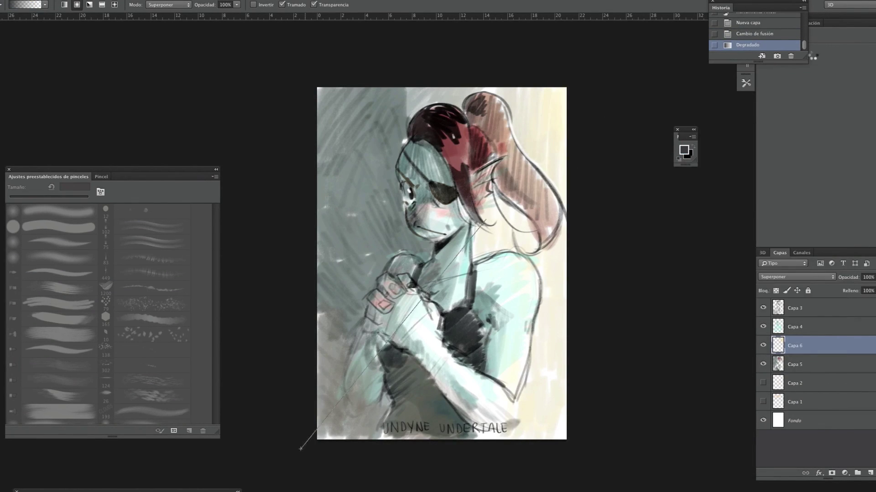
pyautogui.moveTo(303, 445); pyautogui.dragTo(347, 393)
# Step: Try to add a salmon radial gradient over the clasped hands
pyautogui.click(684, 150)
pyautogui.click(783, 215)
pyautogui.click(748, 206)
pyautogui.moveTo(383, 305); pyautogui.dragTo(397, 288)
pyautogui.hotkey('ctrl', 'z')
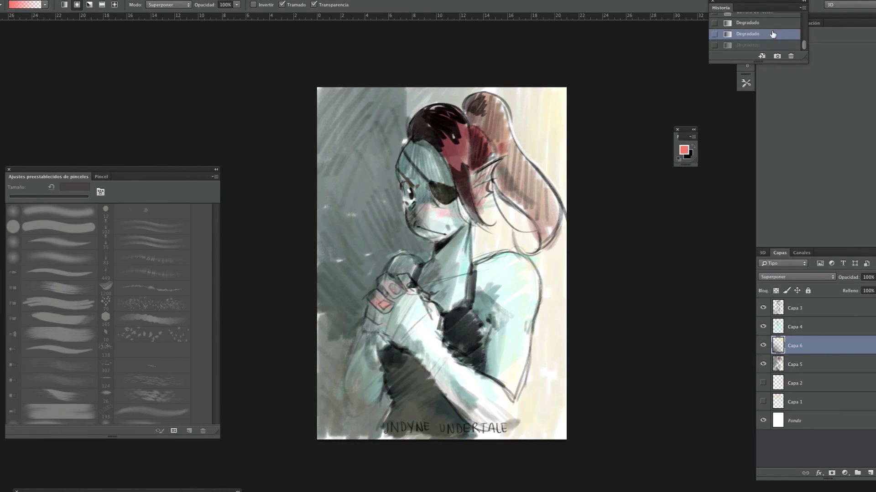
# Step: Touch up the face on the mint skin layer in light pink and teal with a 30 px brush
pyautogui.press('b')
pyautogui.click(794, 327)
pyautogui.rightClick(534, 267)
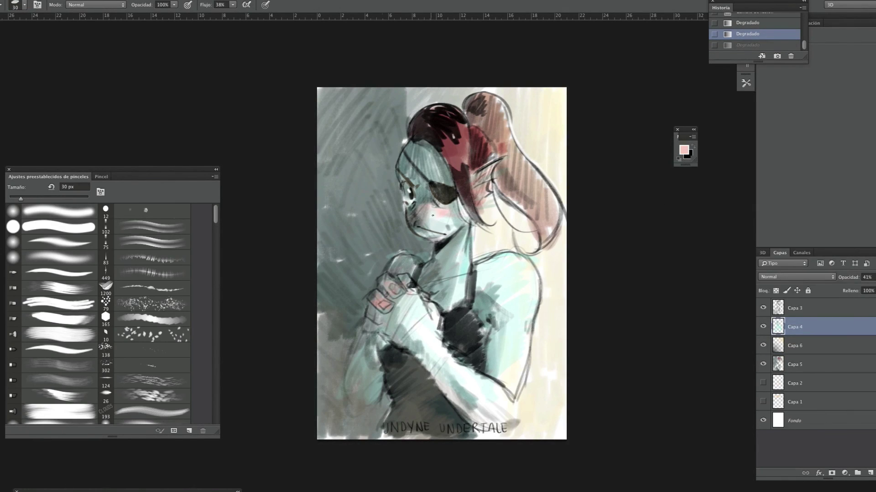
pyautogui.click(684, 149)
pyautogui.click(723, 222)
pyautogui.click(428, 234)
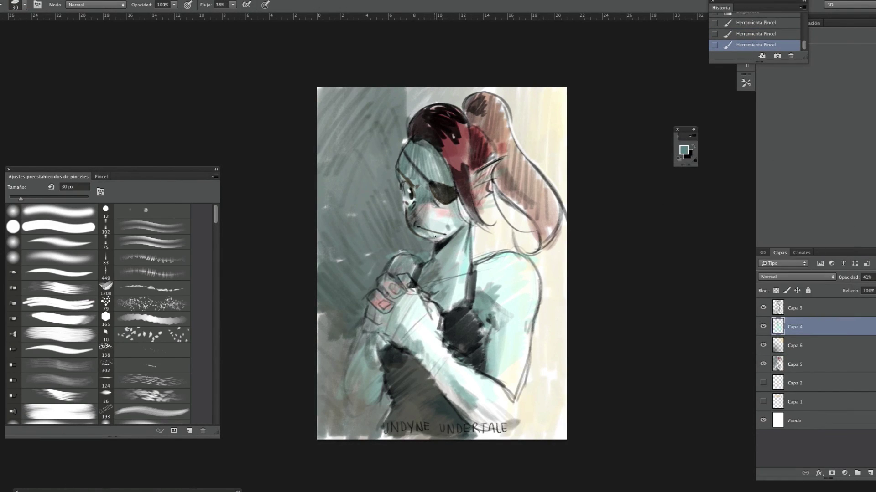
# Step: Paint white flecks over the dark background on a new layer above the line art with a 55 px brush
pyautogui.rightClick(572, 239)
pyautogui.rightClick(487, 240)
pyautogui.moveTo(545, 268); pyautogui.dragTo(553, 268)
pyautogui.press('Return')
pyautogui.scroll(-1, 512, 257)
pyautogui.keyDown('alt'); pyautogui.click(510, 260); pyautogui.keyUp('alt')
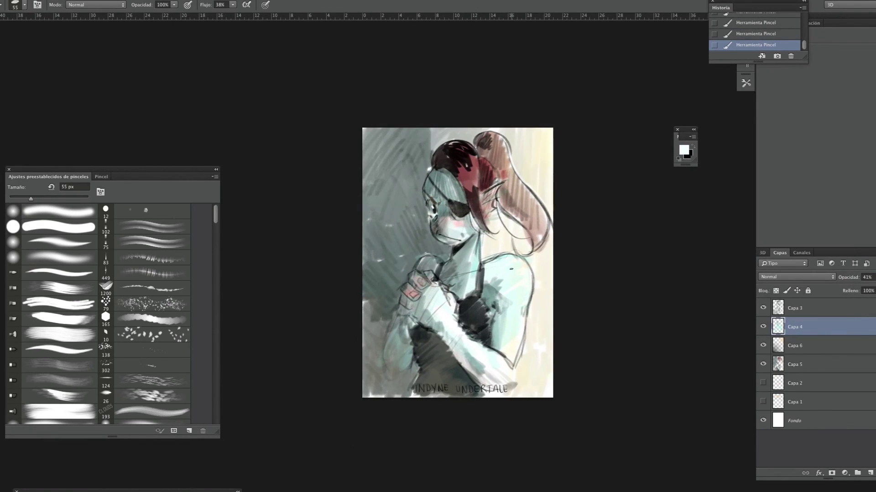
pyautogui.click(869, 473)
pyautogui.hotkey('ctrl', ']')
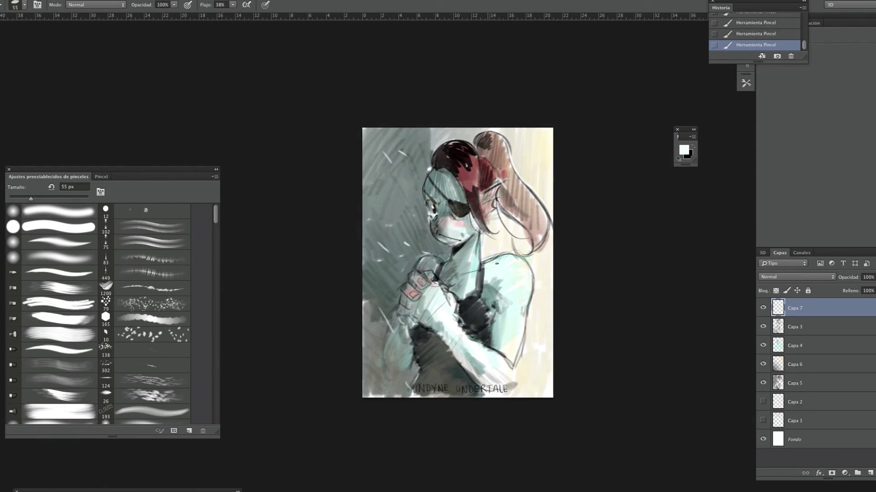
# Step: Apply Desenfoque de movimiento to the white flecks and set their layer's blend mode to Luz suave
pyautogui.click(240, 4)
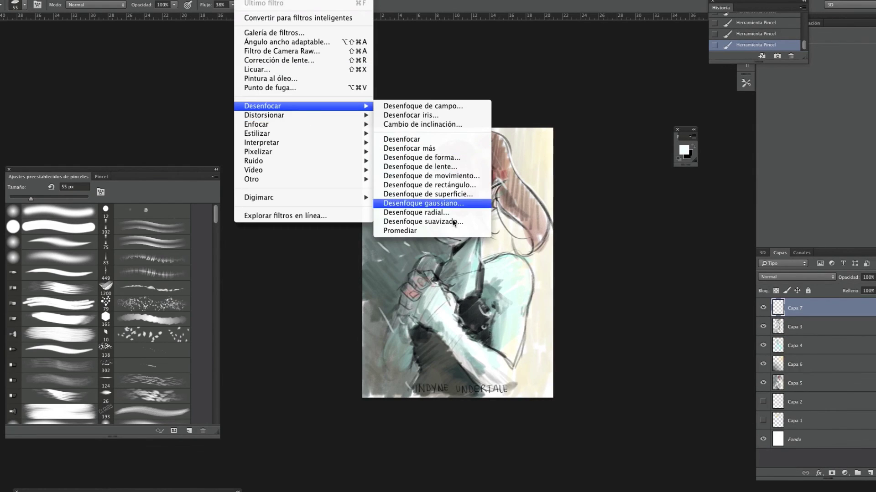
pyautogui.click(428, 178)
pyautogui.click(866, 215)
pyautogui.click(795, 276)
pyautogui.click(787, 365)
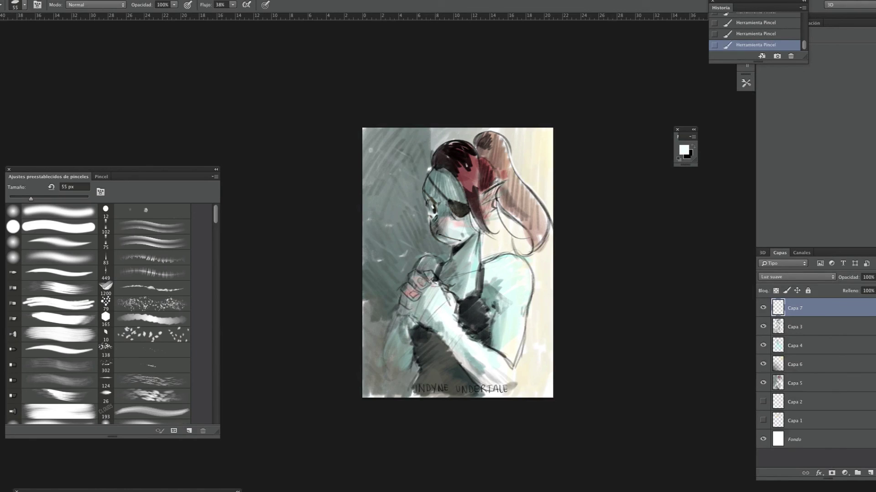
# Step: Darken the tank top and add salmon highlights to the hair on a new layer above the mint skin with a 102 px brush
pyautogui.click(804, 346)
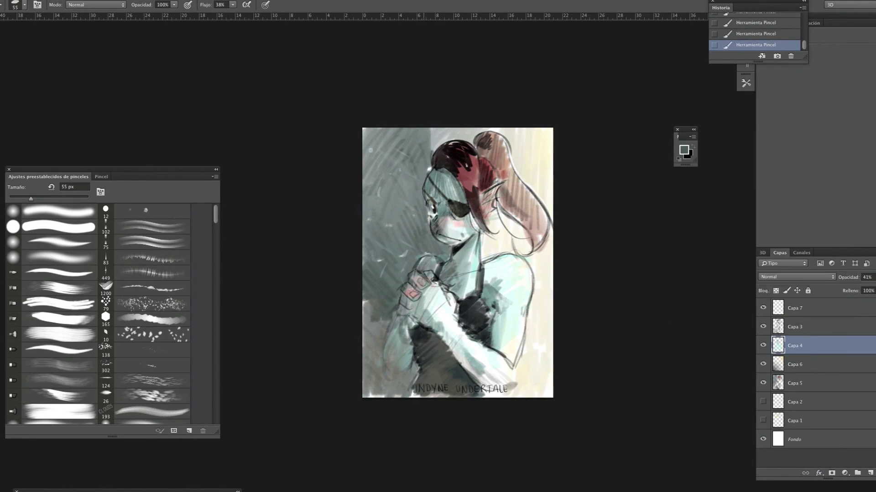
pyautogui.rightClick(460, 340)
pyautogui.doubleClick(498, 389)
pyautogui.keyDown('alt'); pyautogui.click(424, 350); pyautogui.keyUp('alt')
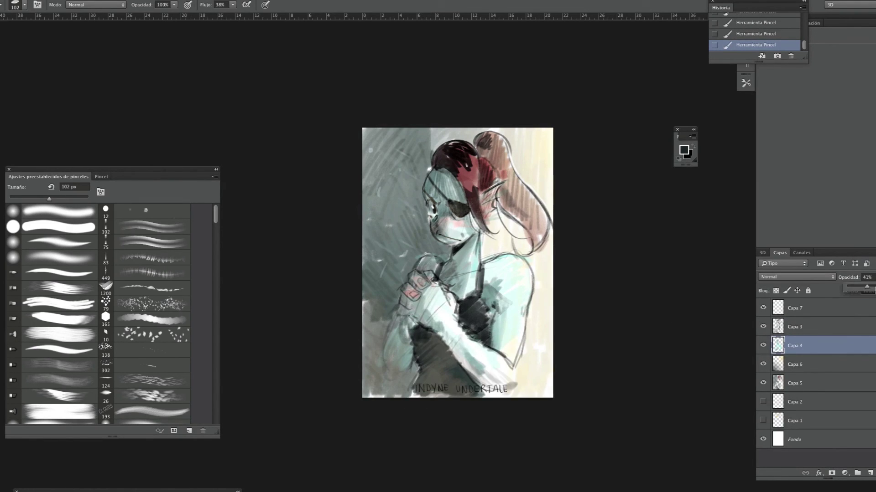
pyautogui.hotkey('ctrl', 'shift', 'alt', 'n')
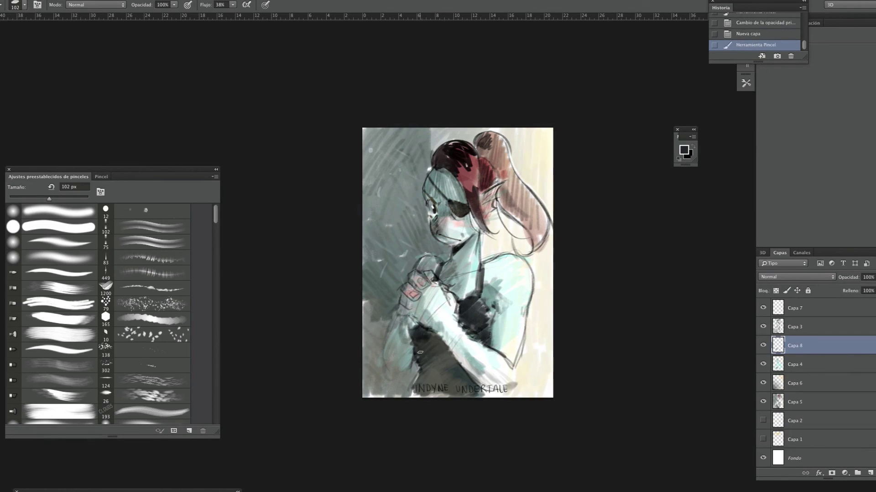
pyautogui.hotkey('ctrl', 'z')
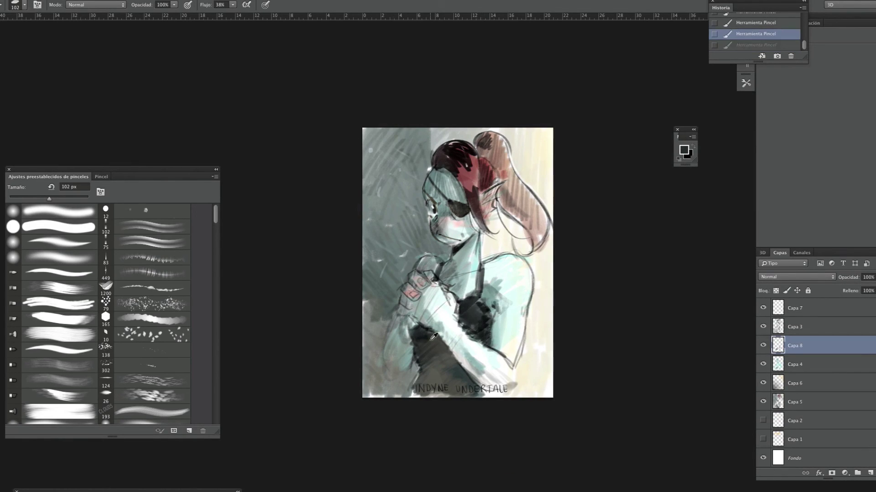
pyautogui.press('x')
pyautogui.moveTo(479, 329); pyautogui.dragTo(468, 340)
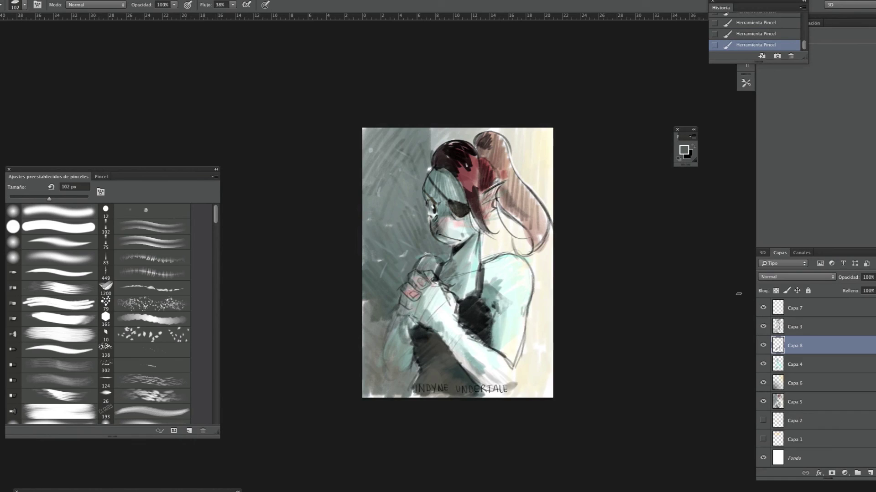
pyautogui.keyDown('alt'); pyautogui.click(474, 177); pyautogui.keyUp('alt')
# Step: Try Luz lineal and Luz intensa on the line art layer and set its blend mode to Luz fuerte
pyautogui.click(795, 277)
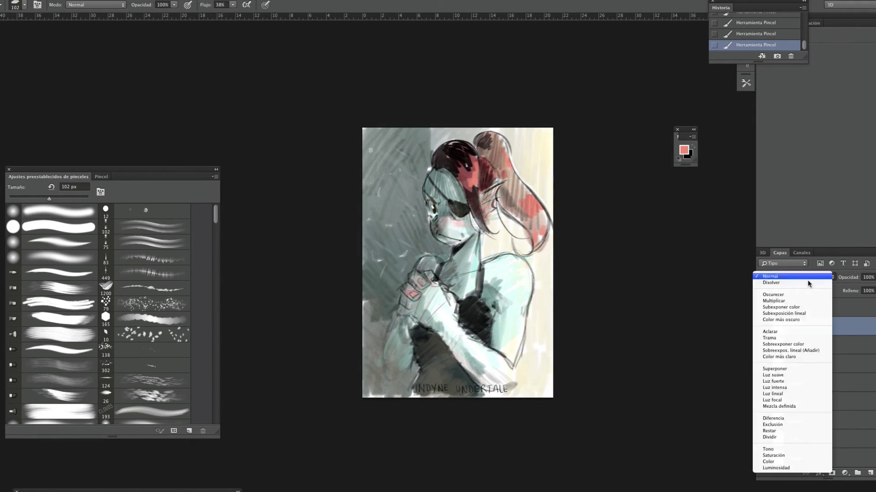
pyautogui.click(792, 393)
pyautogui.click(802, 274)
pyautogui.click(803, 274)
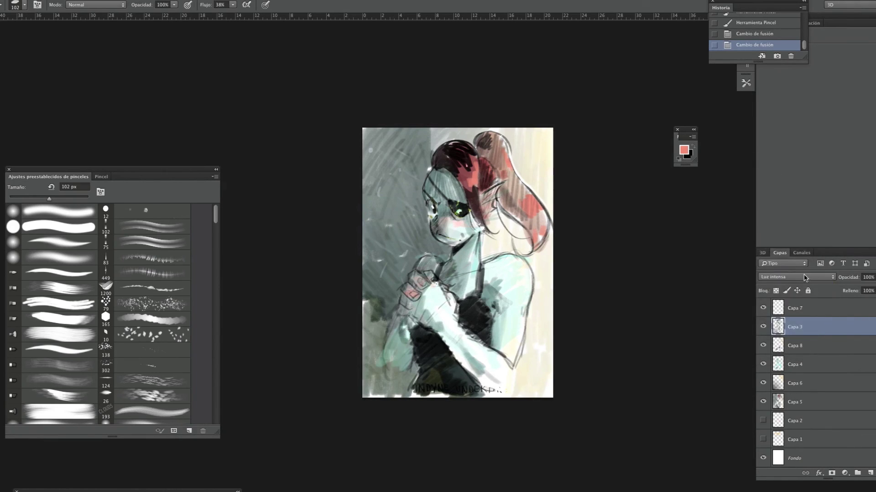
pyautogui.click(796, 277)
pyautogui.click(796, 270)
# Step: Lock the line art layer's transparent pixels and tint its lines dark maroon with a 5000 px brush
pyautogui.moveTo(732, 229); pyautogui.dragTo(784, 292)
pyautogui.rightClick(484, 142)
pyautogui.moveTo(548, 153); pyautogui.dragTo(618, 153)
pyautogui.click(684, 151)
pyautogui.keyDown('alt'); pyautogui.keyDown('shift'); pyautogui.rightClick(686, 156); pyautogui.keyUp('shift'); pyautogui.keyUp('alt')
pyautogui.click(511, 257)
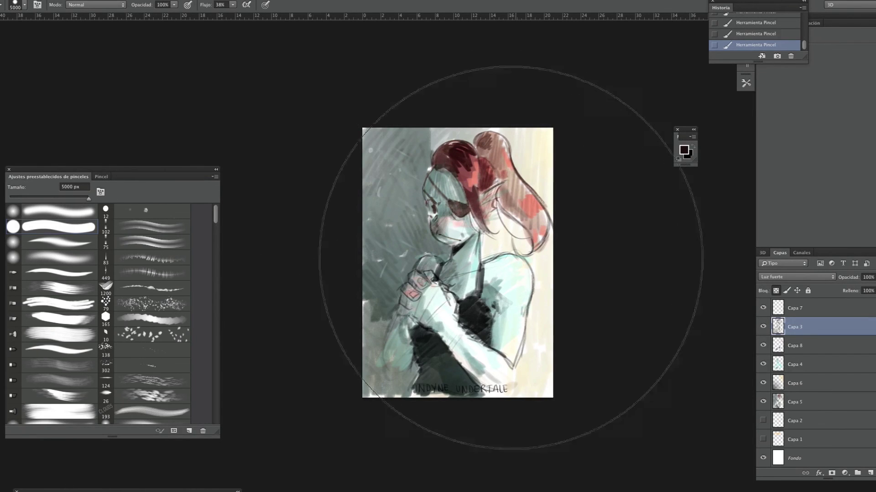
# Step: Choose a round 173 px brush after trying a bristle preset, and paint black over the hair's line art
pyautogui.click(51, 319)
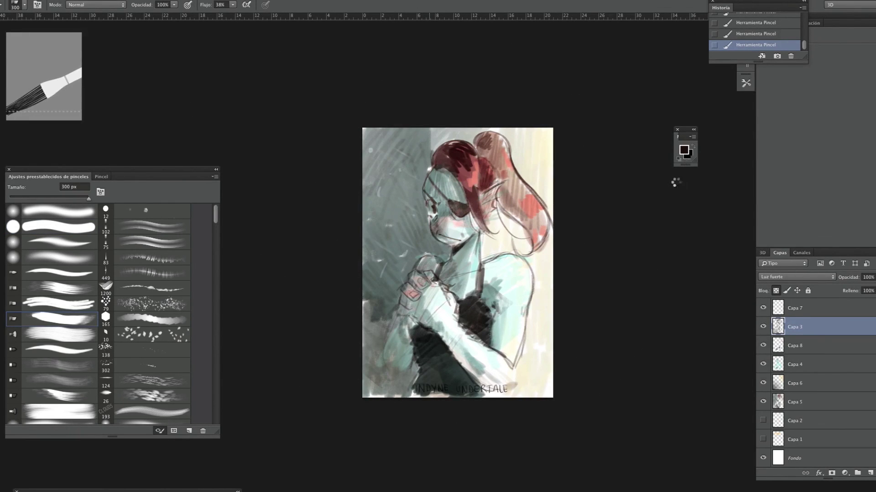
pyautogui.moveTo(89, 199); pyautogui.dragTo(38, 199)
pyautogui.moveTo(215, 215); pyautogui.dragTo(214, 401)
pyautogui.rightClick(480, 173)
pyautogui.click(437, 158)
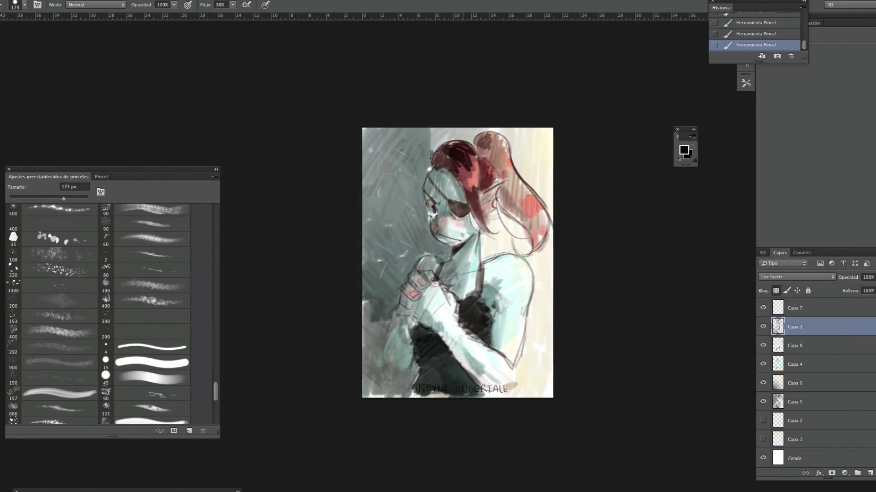
# Step: Step back through the history to undo the recent recolouring strokes on the line art
pyautogui.click(796, 34)
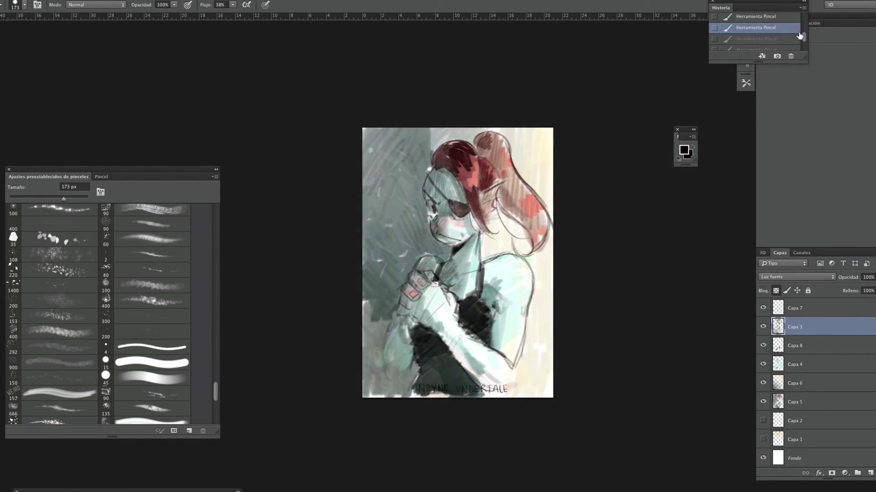
pyautogui.click(798, 23)
pyautogui.click(798, 39)
pyautogui.click(799, 28)
pyautogui.click(796, 34)
pyautogui.click(798, 28)
pyautogui.click(796, 37)
# Step: Set the line art layer's blend mode to Luz lineal and recolour its lines in dark greys with the 173 px brush
pyautogui.click(796, 276)
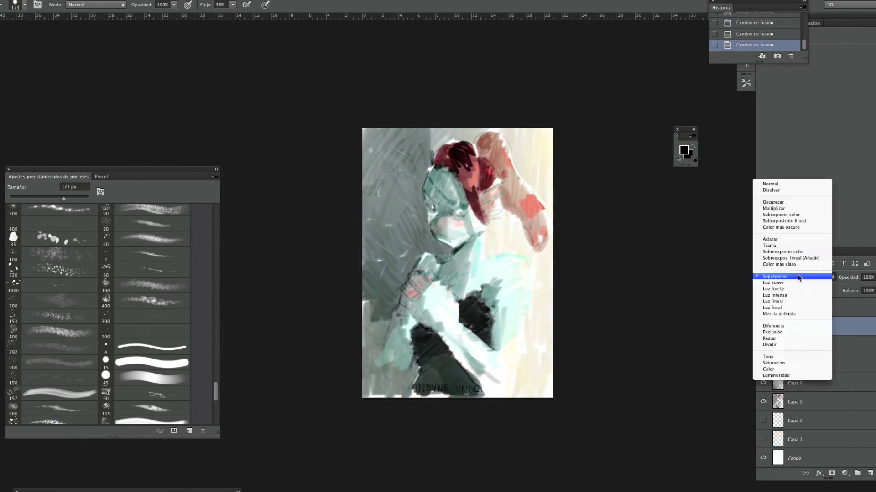
pyautogui.click(795, 289)
pyautogui.click(684, 150)
pyautogui.click(714, 230)
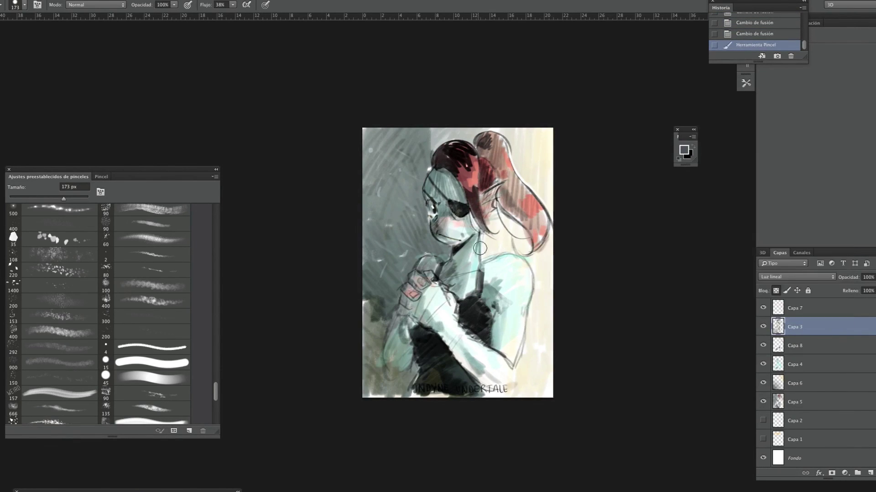
pyautogui.click(684, 150)
pyautogui.click(714, 236)
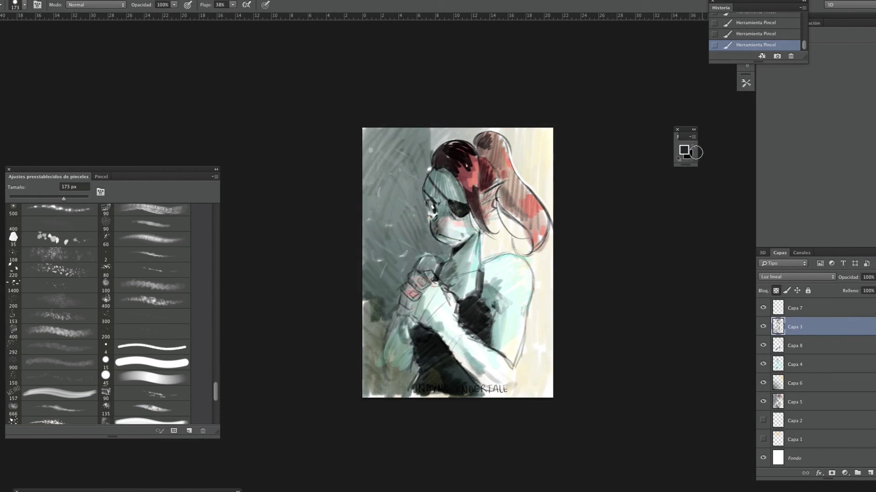
pyautogui.click(684, 151)
pyautogui.click(725, 222)
pyautogui.click(684, 151)
pyautogui.click(715, 239)
# Step: Show the drawing in full-screen mode and examine the overall colouring
pyautogui.press('super+minus')
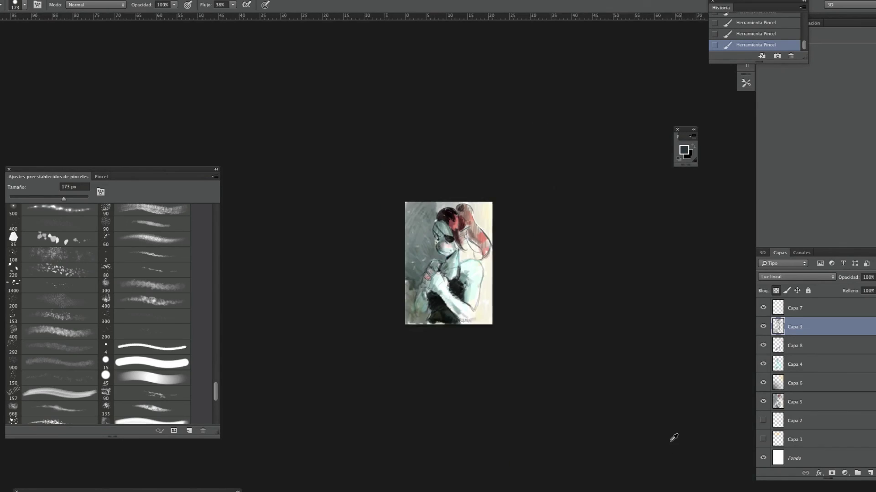
pyautogui.press('f')
pyautogui.press('Return')
pyautogui.press('super+plus')
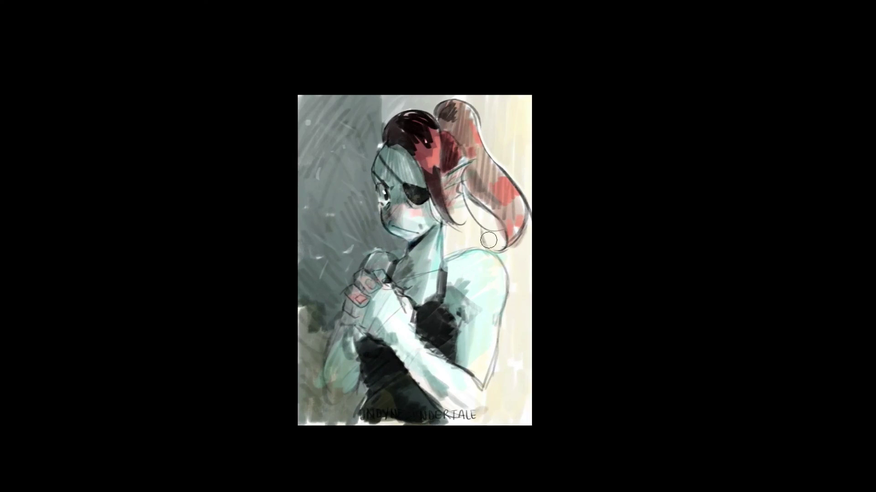